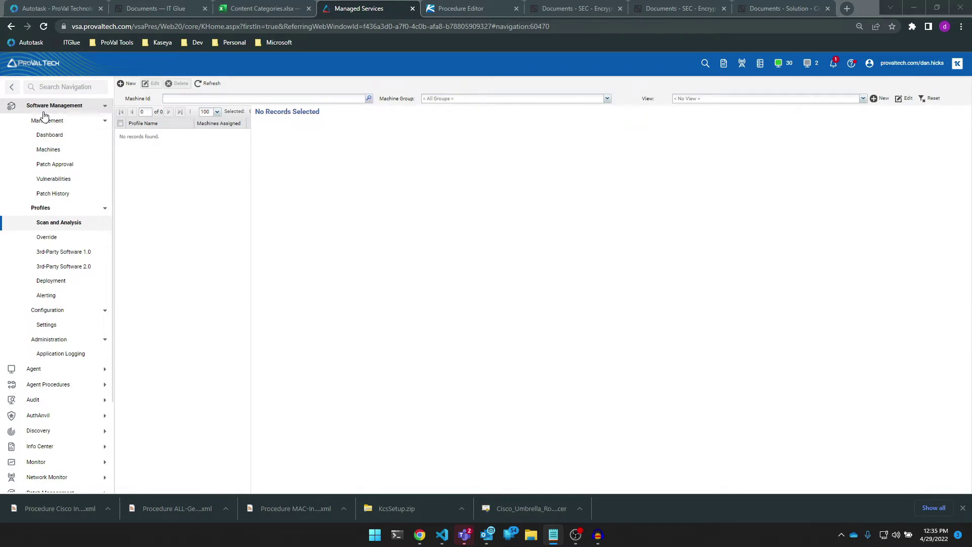
Open the Scan and Analysis profiles page and begin a new profile
click(61, 226)
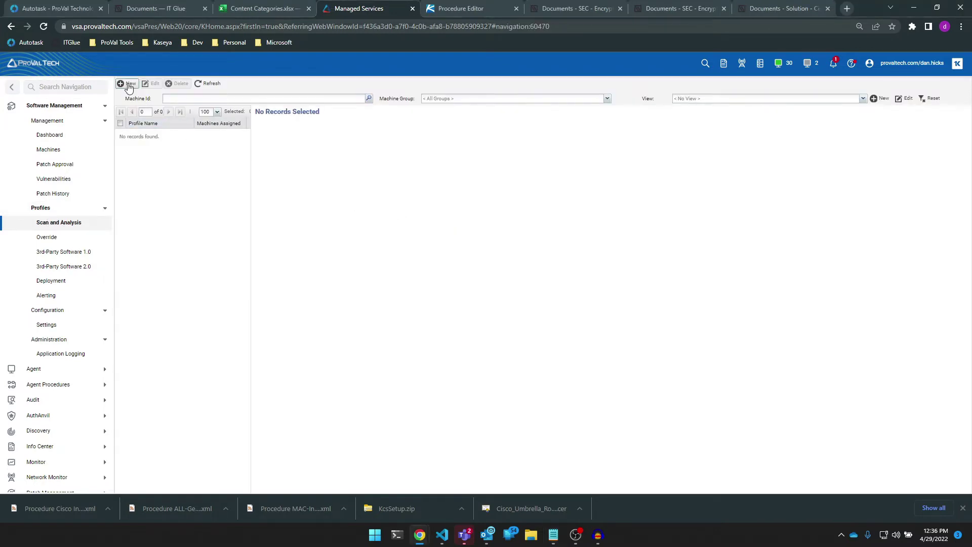
click(128, 83)
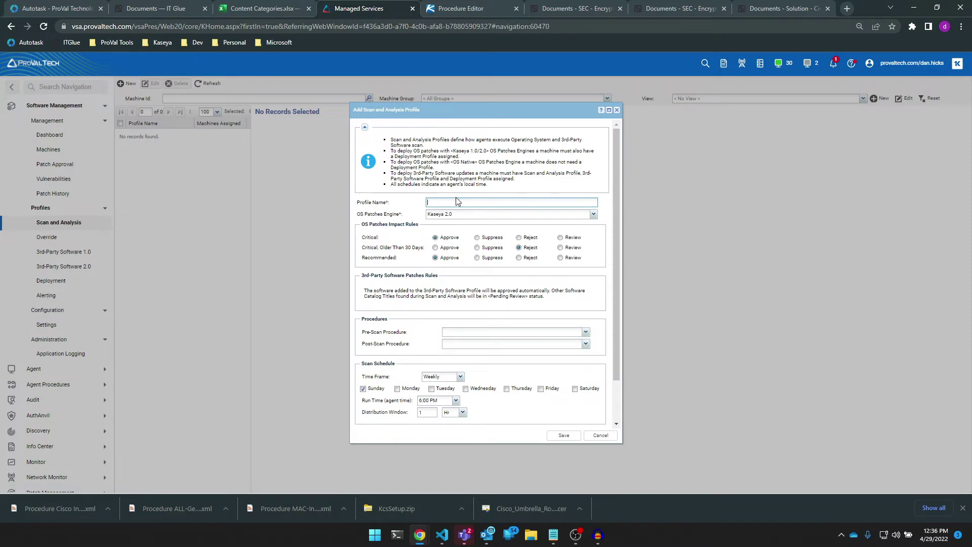
Name the profile 'Domain Controller Patch Scan' and set its OS patches engine to OS Native
click(458, 201)
text(Domain Controller Patch Scan)
click(593, 214)
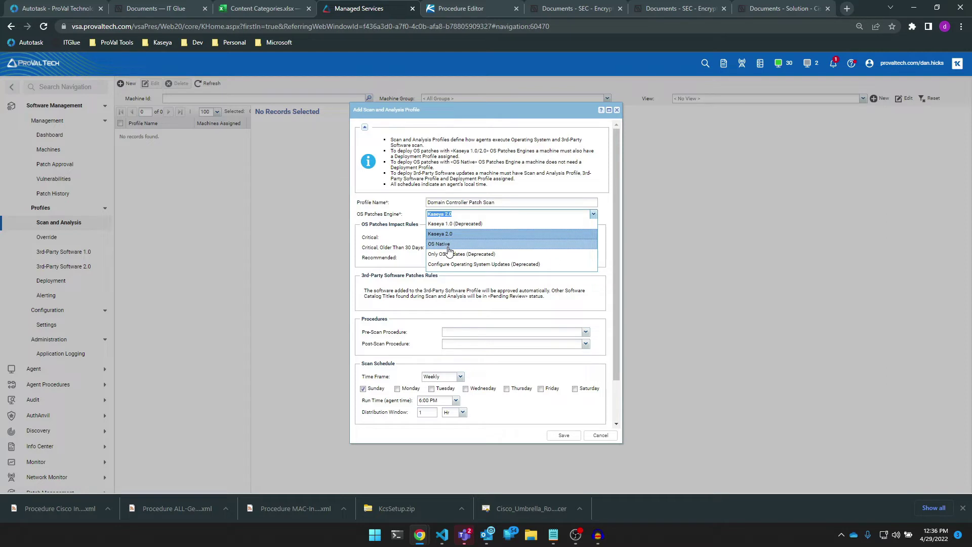
click(478, 236)
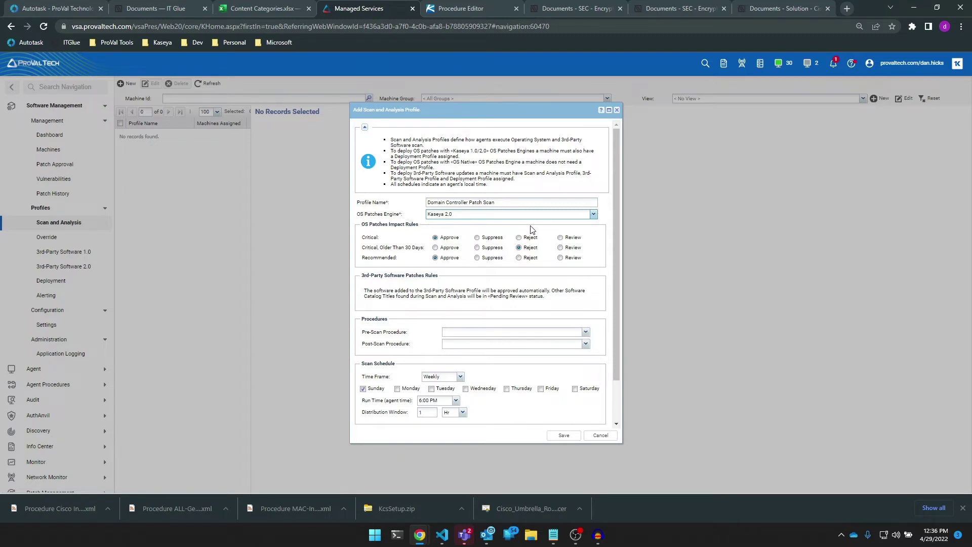
click(593, 214)
click(445, 244)
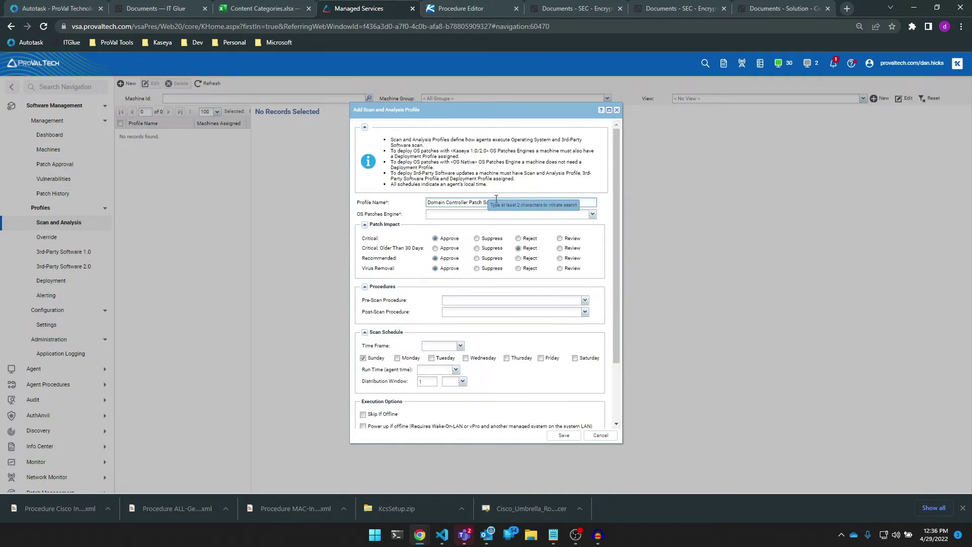
Switch the patches engine back to Kaseya 2.0 and set Recommended patches to Review
click(590, 214)
click(441, 233)
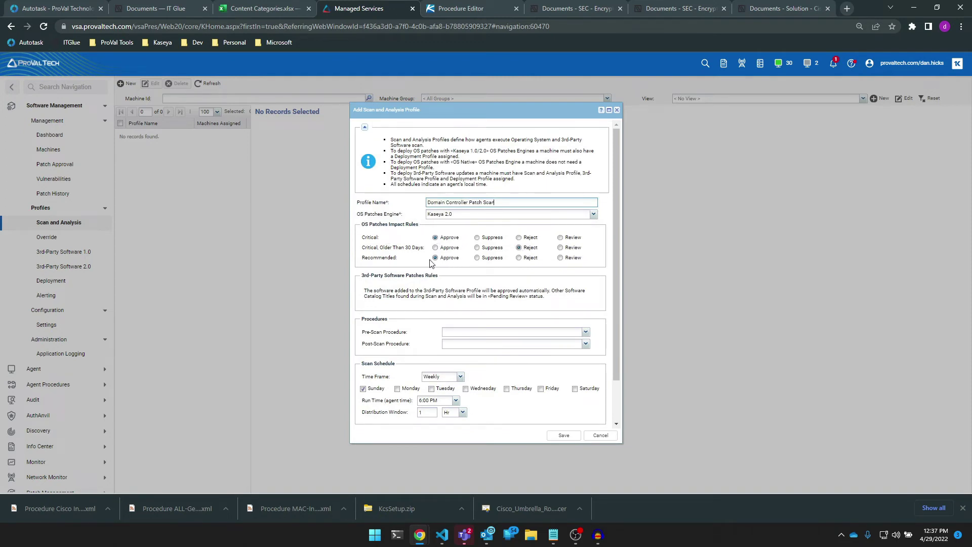
click(560, 258)
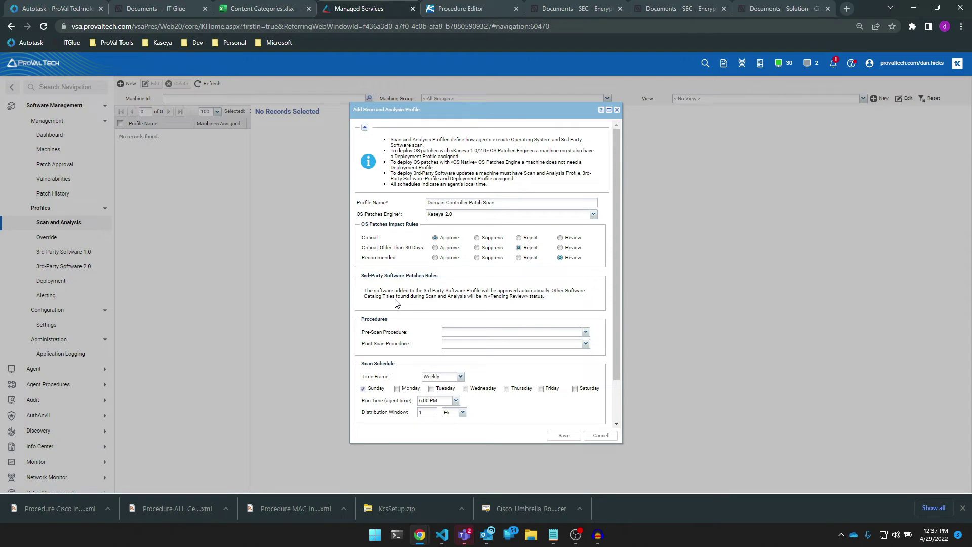
scroll(439, 291, down, 2)
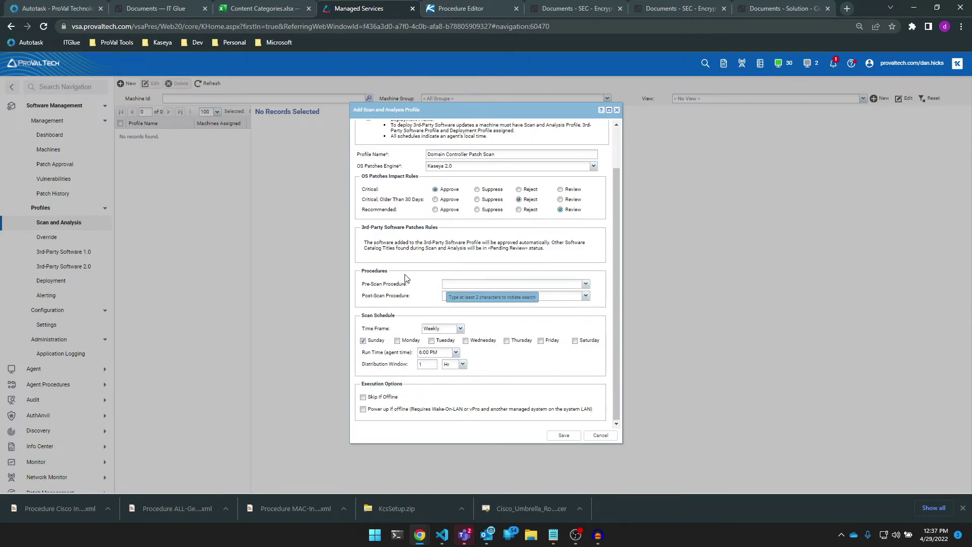
click(585, 283)
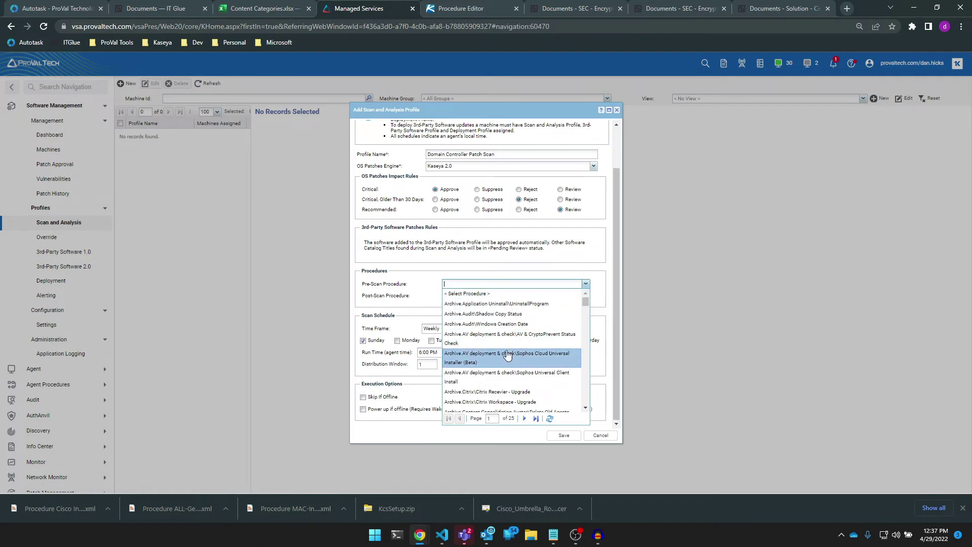
scroll(508, 354, down, 10)
scroll(508, 339, down, 5)
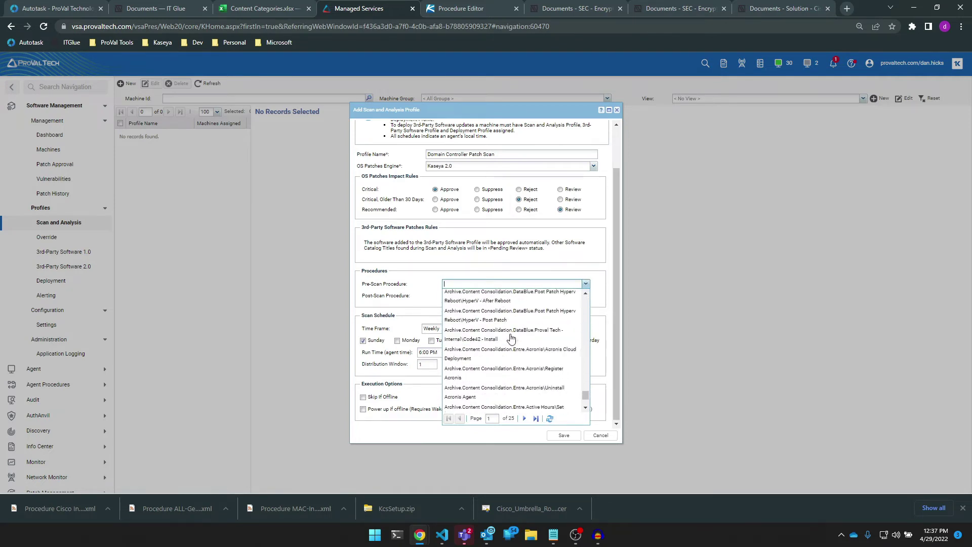
click(585, 284)
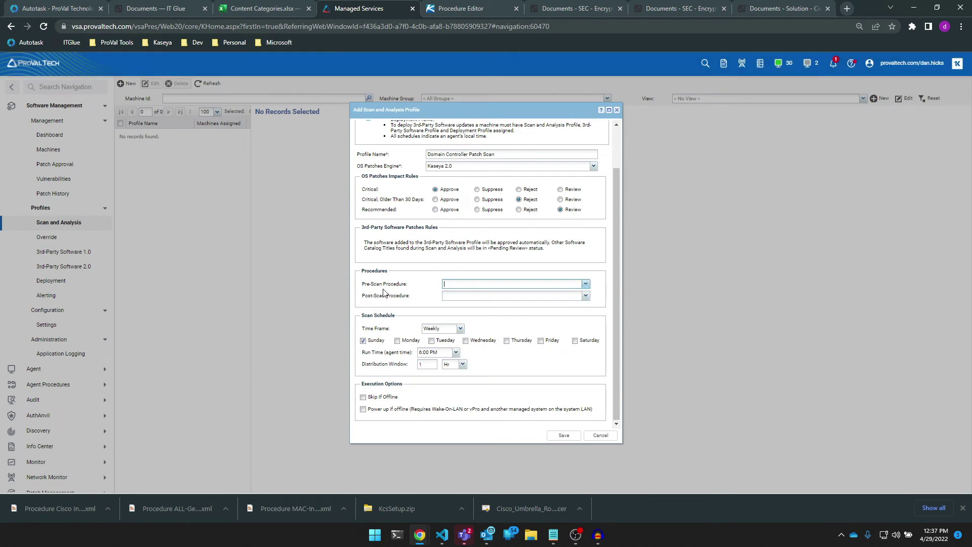
click(585, 295)
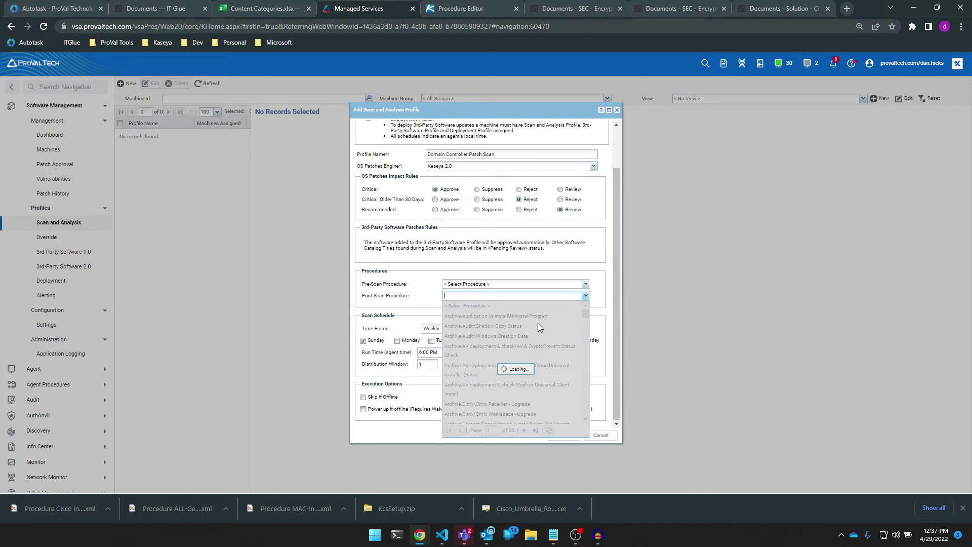
scroll(511, 341, down, 3)
click(390, 304)
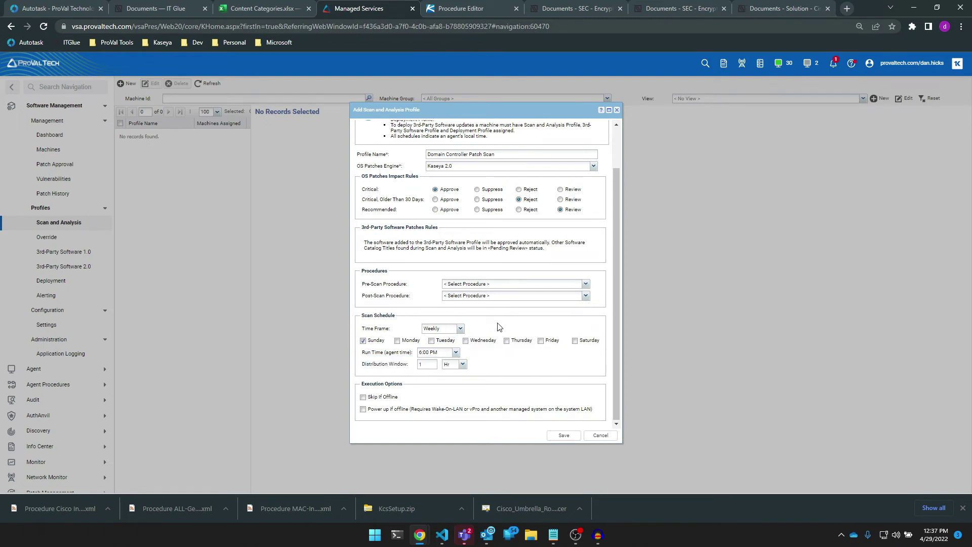
Set the scan time frame to Daily with a 12:00 PM run time
click(459, 328)
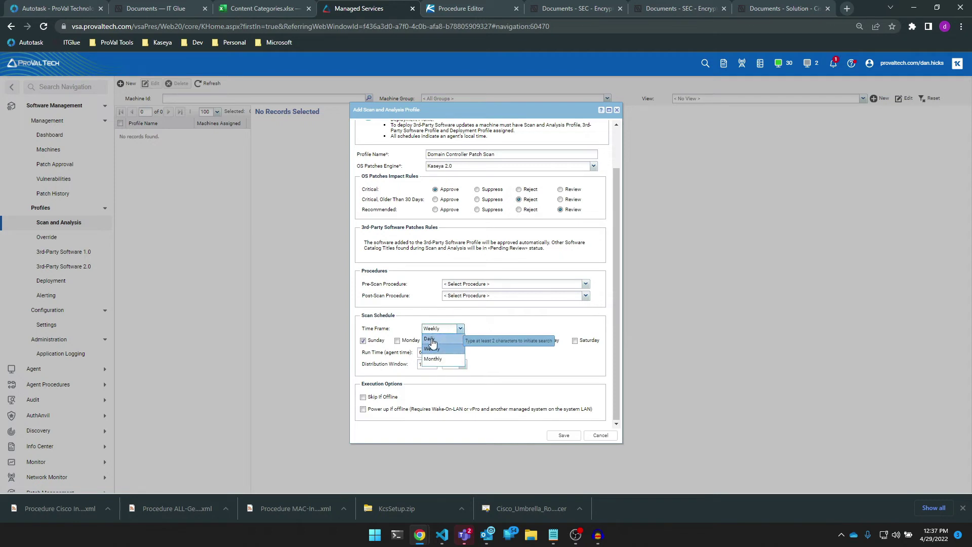
click(431, 339)
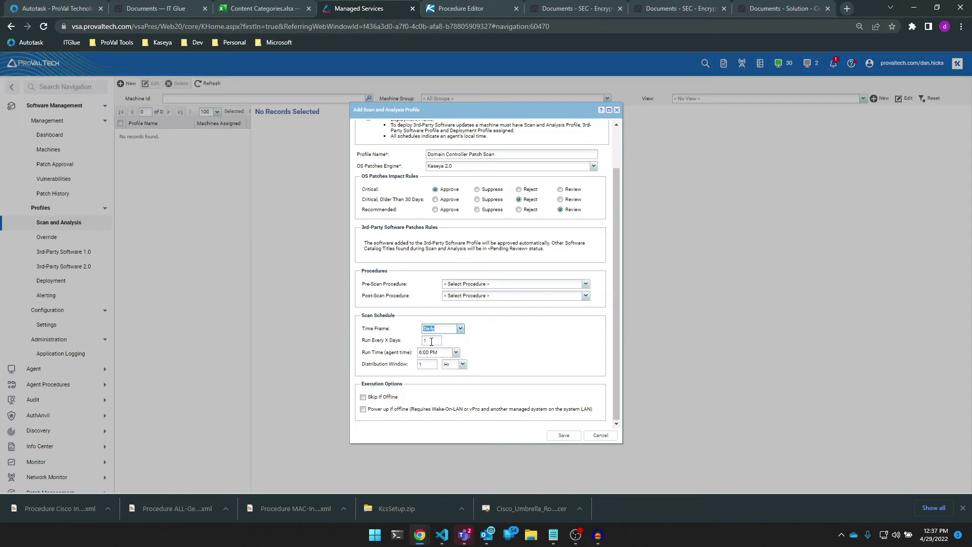
click(455, 352)
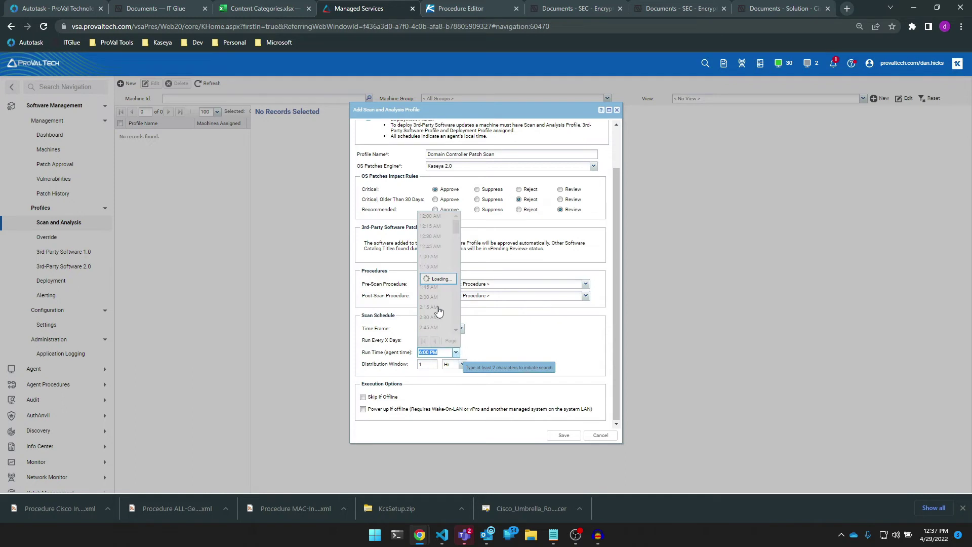
scroll(429, 274, up, 5)
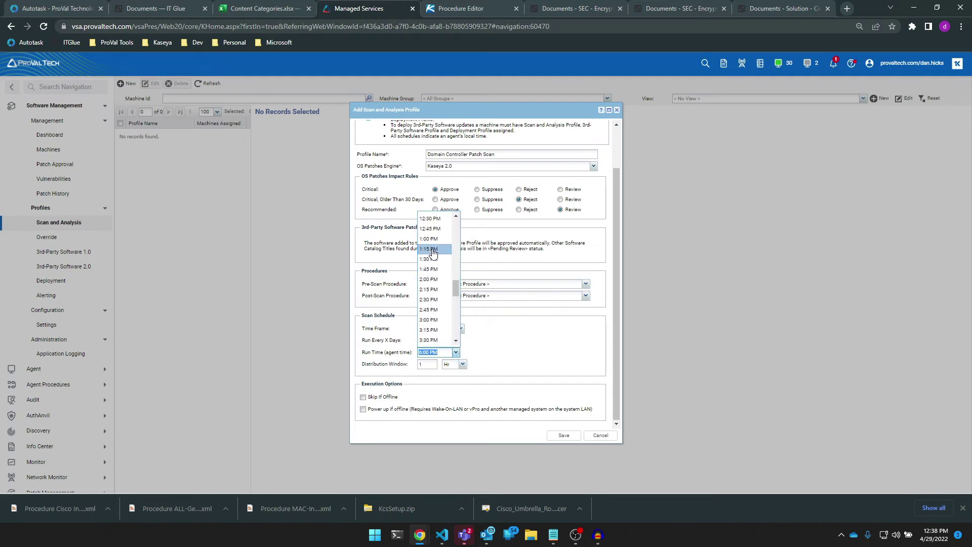
click(436, 253)
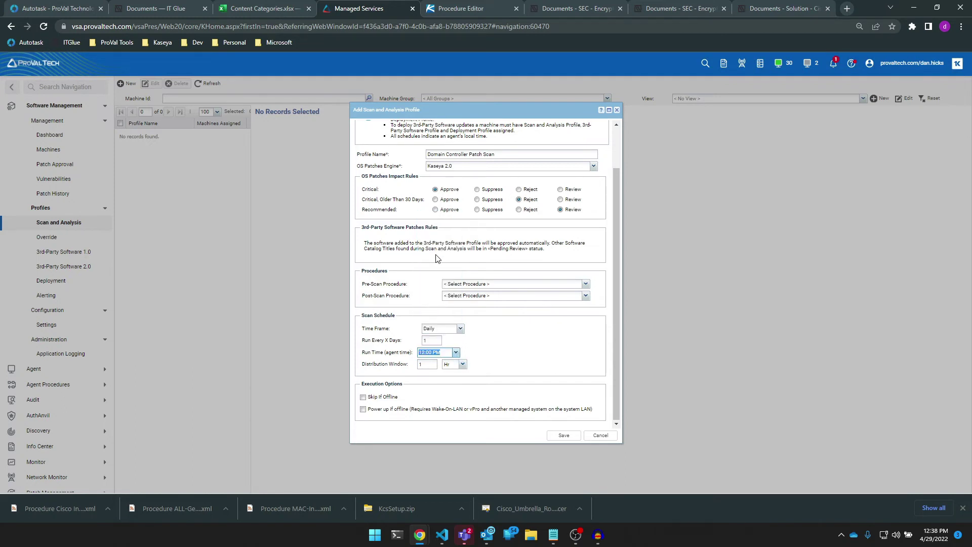
Set the distribution window to 1 Hr
click(426, 366)
click(462, 365)
click(451, 384)
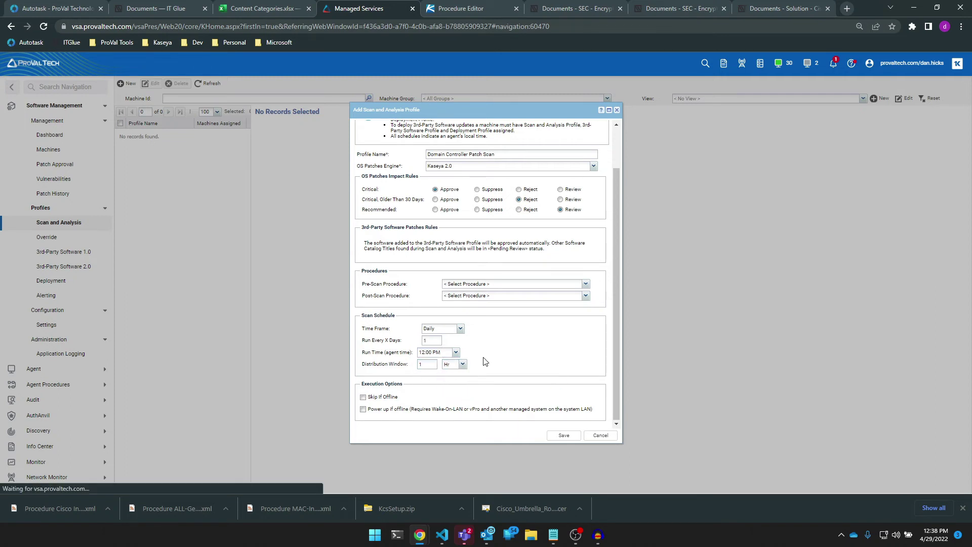
click(425, 365)
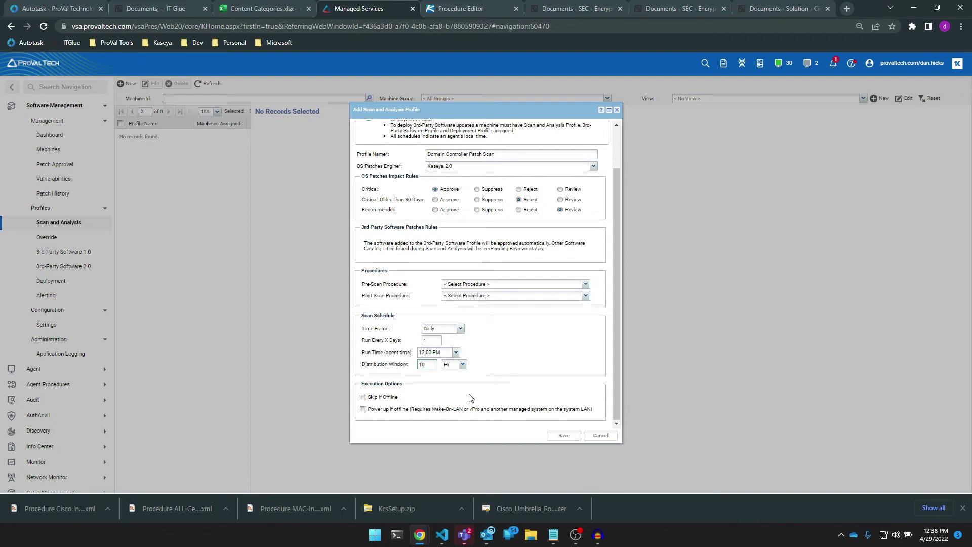
double_click(426, 364)
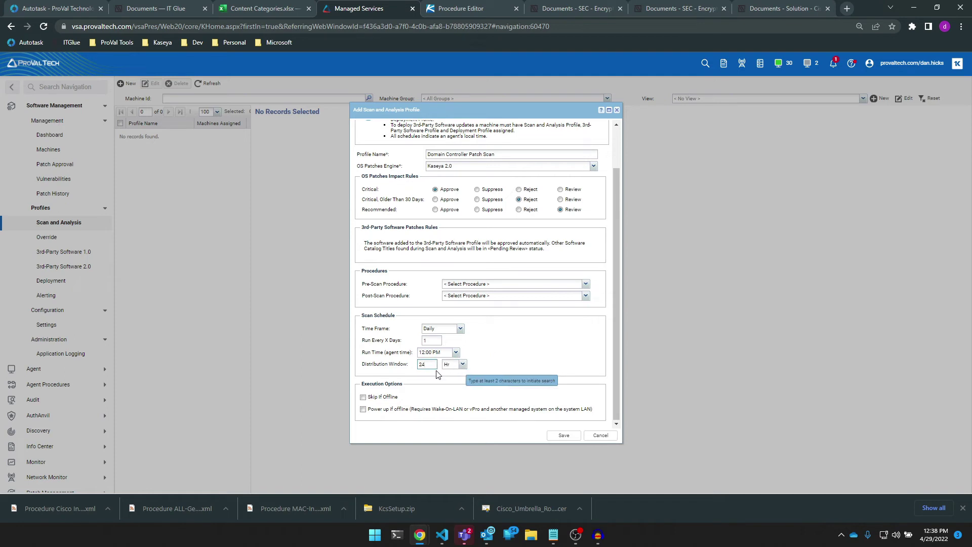
double_click(430, 365)
text(1)
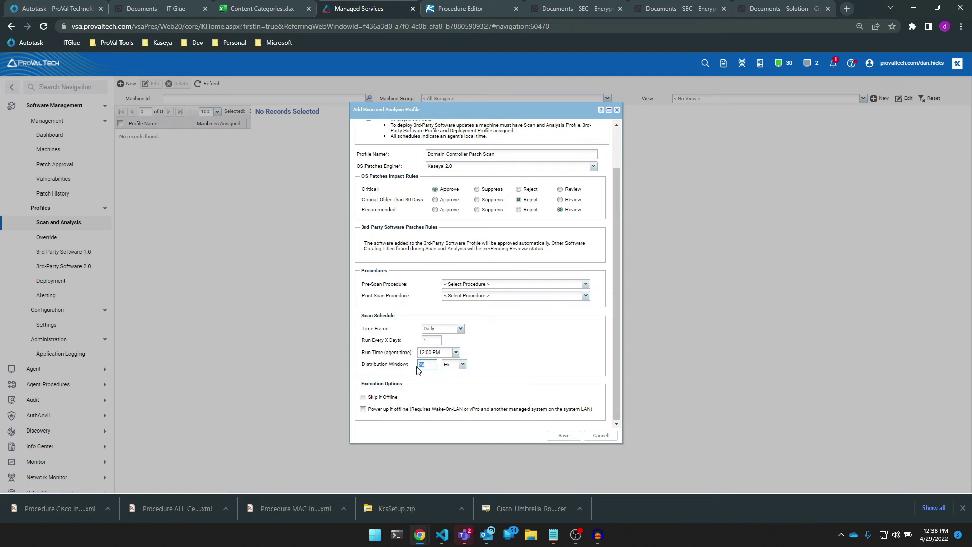
click(498, 373)
click(371, 357)
Enable Skip If Offline under Execution Options and save the profile
click(363, 397)
drag(411, 409, 593, 414)
click(490, 434)
click(562, 436)
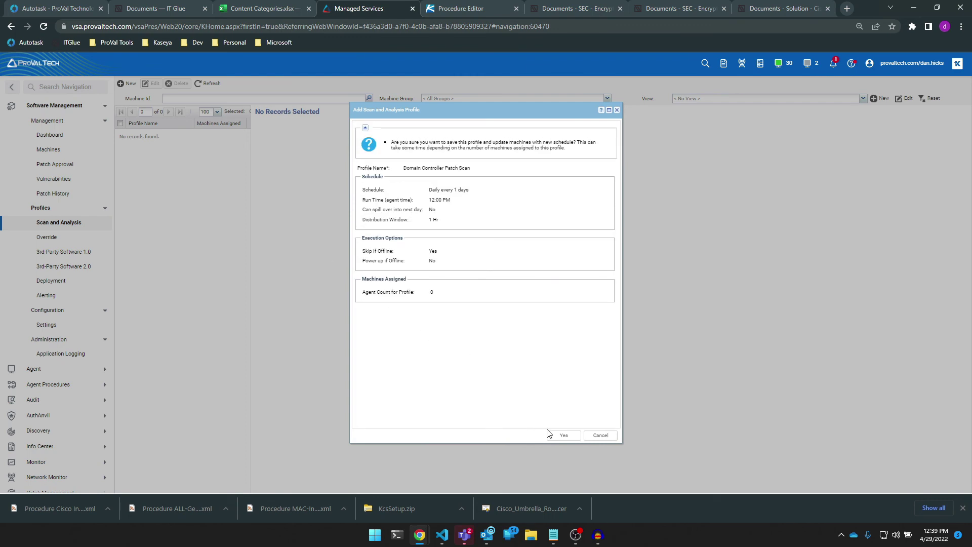
Confirm saving Domain Controller Patch Scan and open its machine assignment list
click(552, 434)
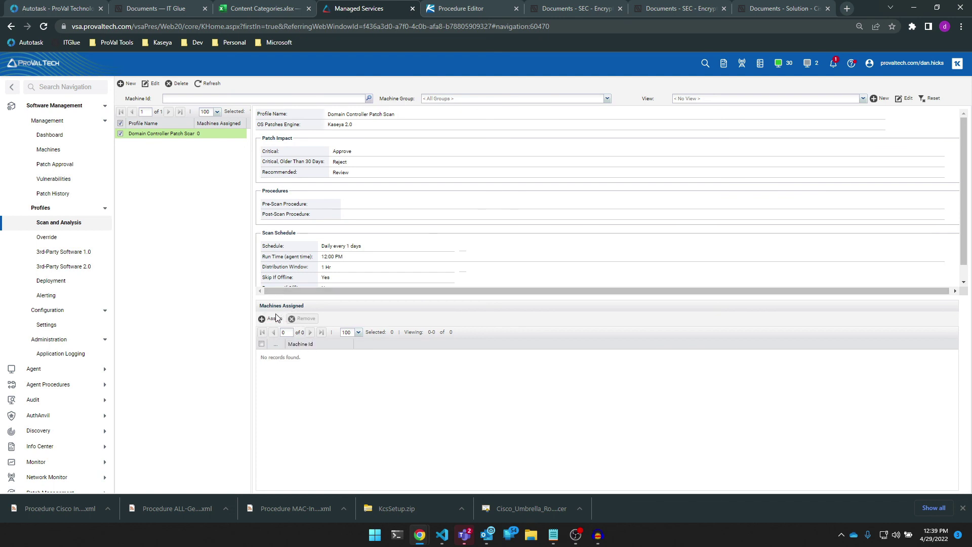
click(273, 318)
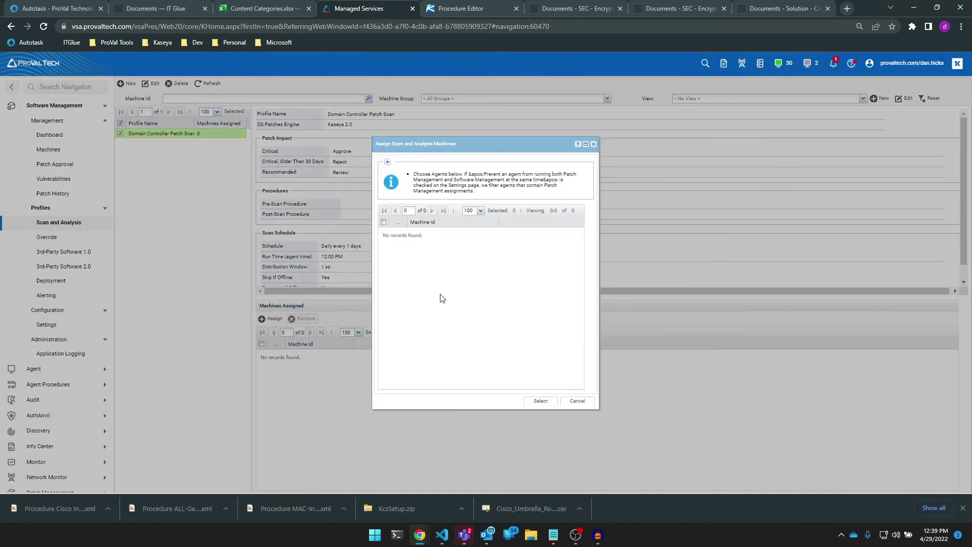